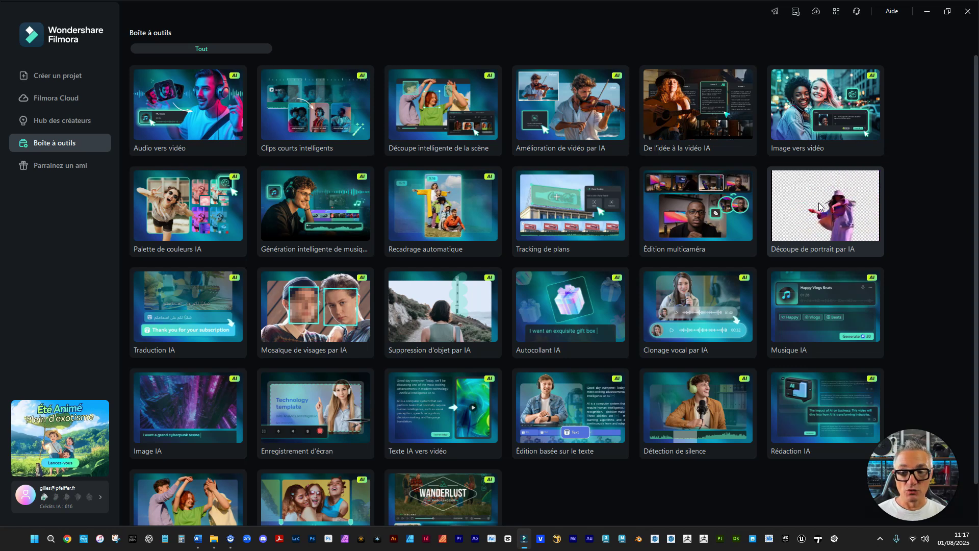
- Start an AI portrait cutout on 01-intro.mp4 from the FDT videos folder
left_click(820, 206)
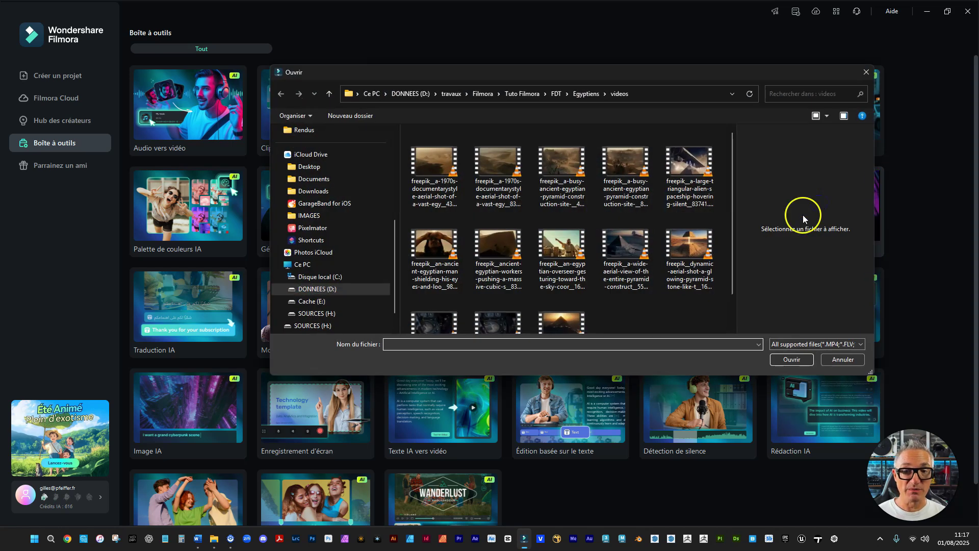
left_click_drag(627, 72, 529, 85)
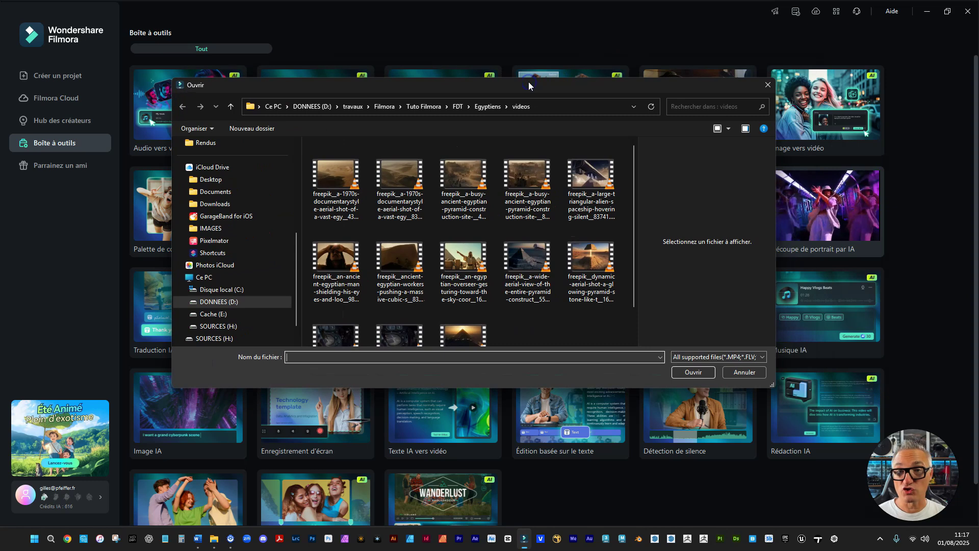
left_click(457, 106)
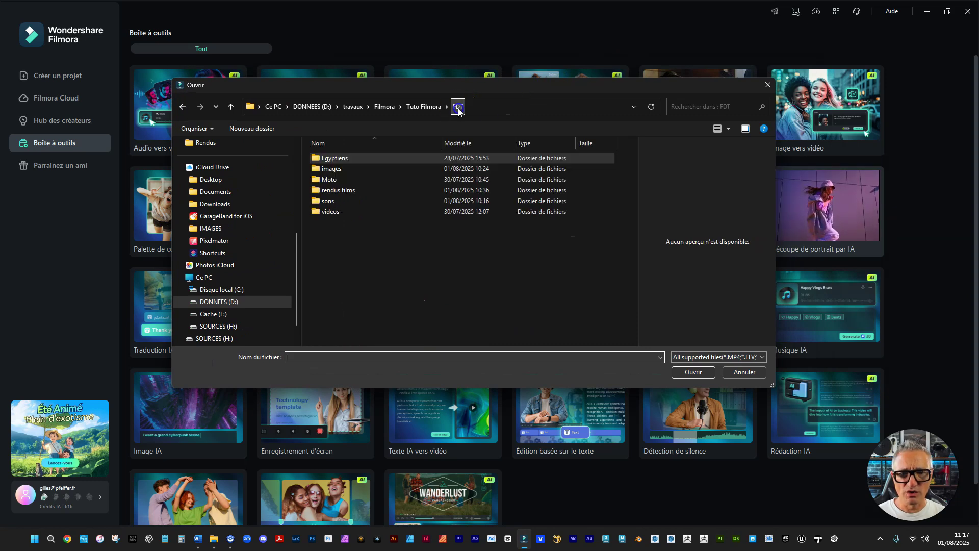
double_click(341, 211)
left_click(341, 192)
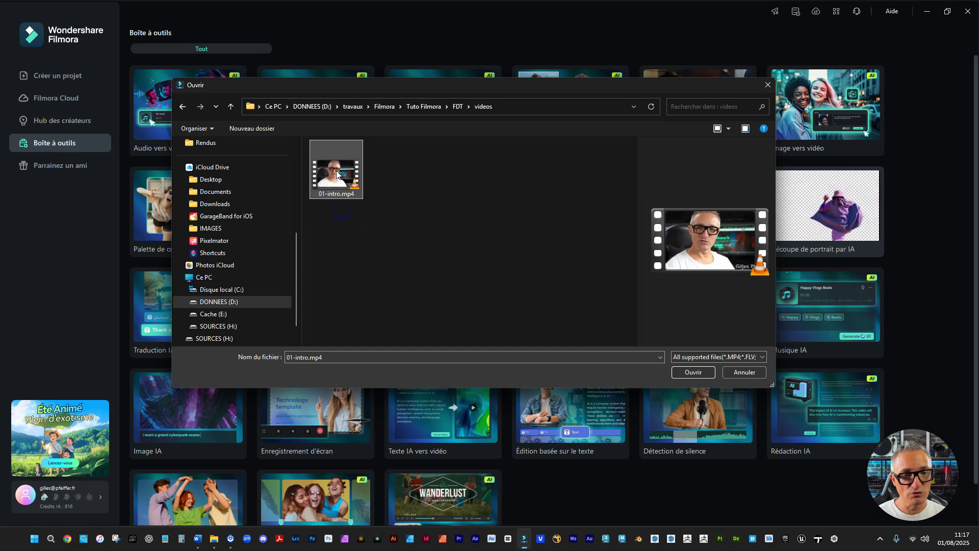
double_click(336, 175)
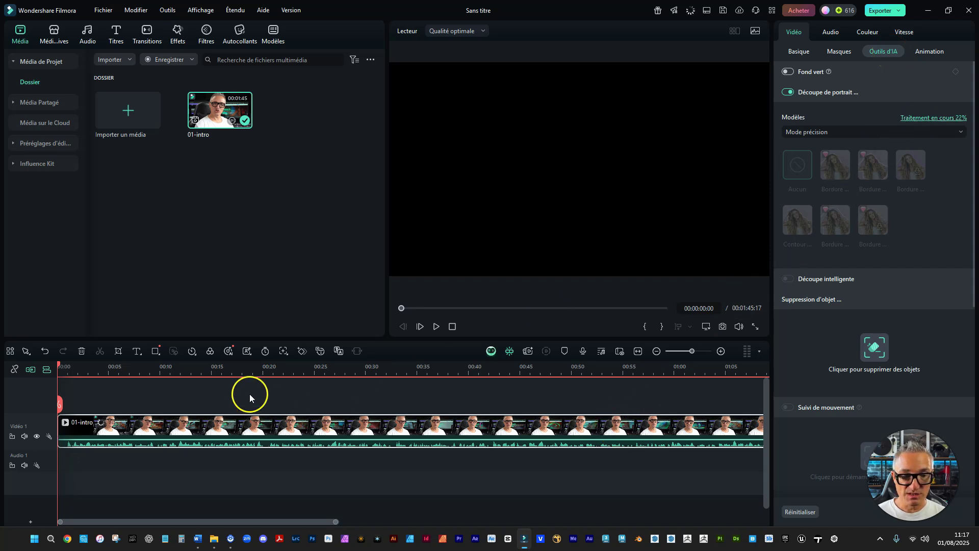
- Examine the portrait cutout at several points of the 01-intro clip, with the full clip visible on the timeline
left_click(176, 371)
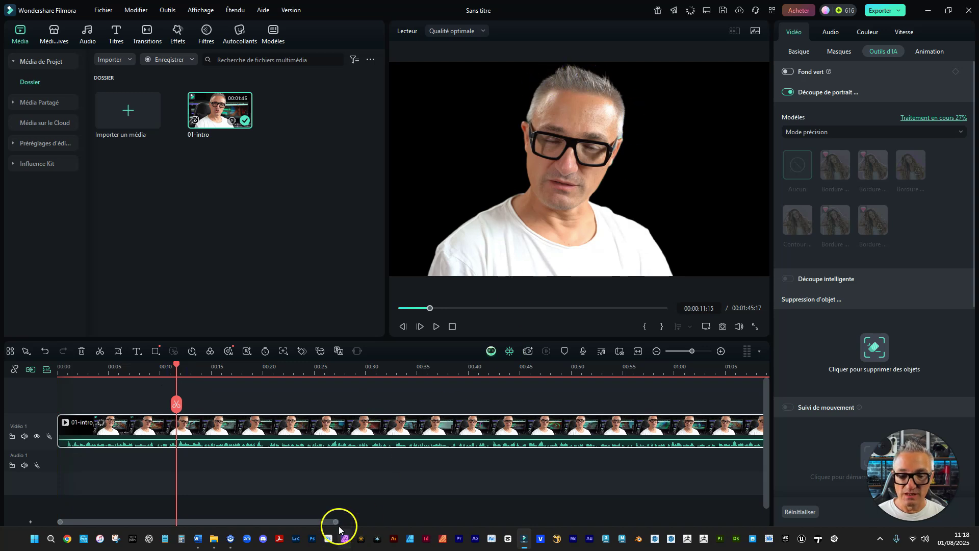
left_click_drag(335, 522, 408, 524)
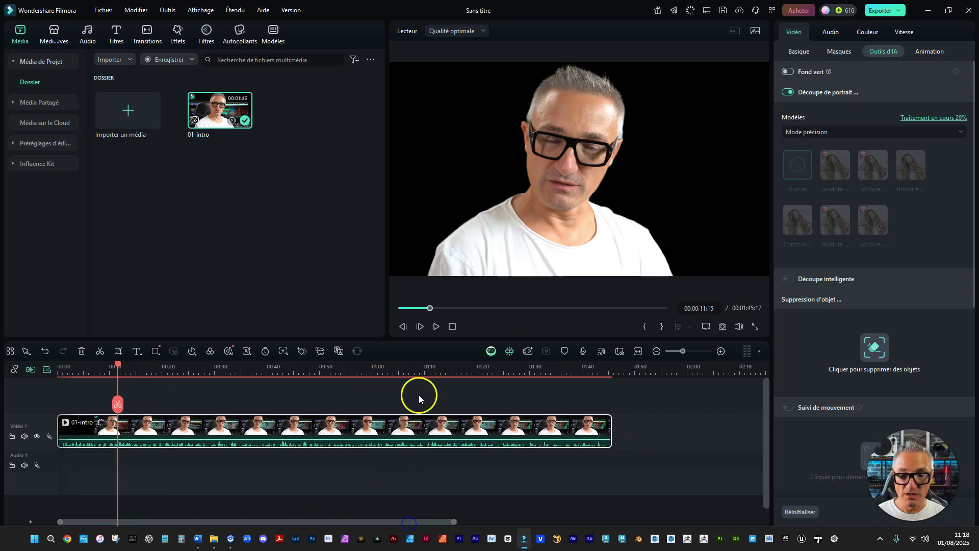
left_click(522, 372)
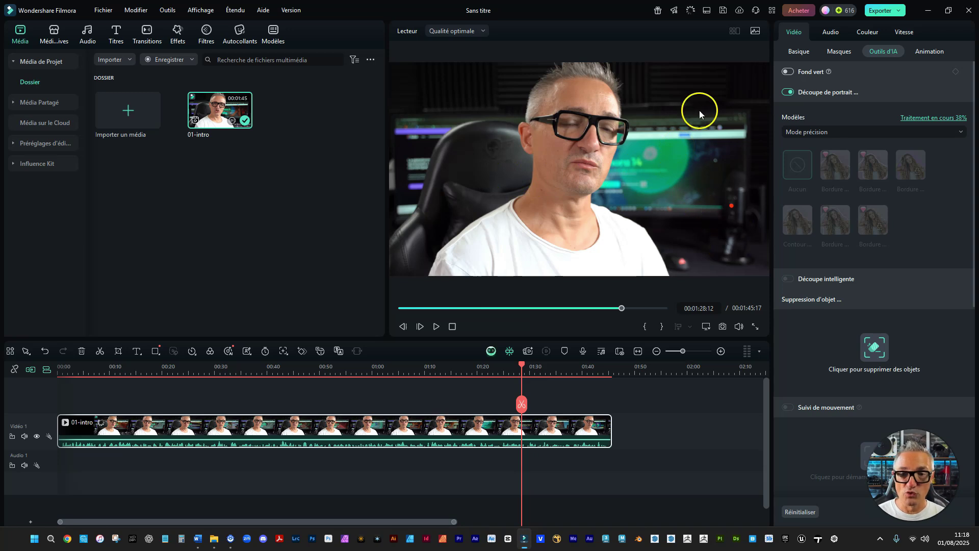
left_click(347, 372)
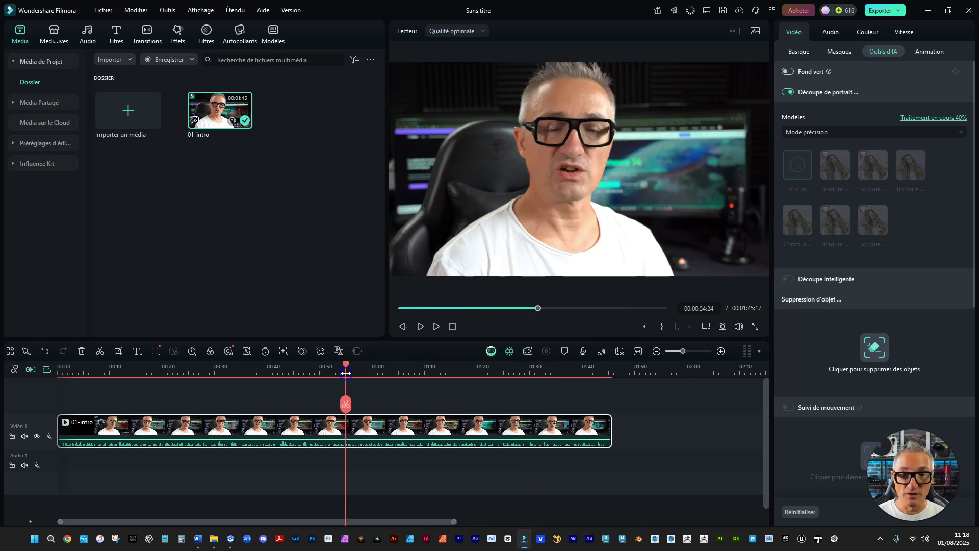
left_click(252, 372)
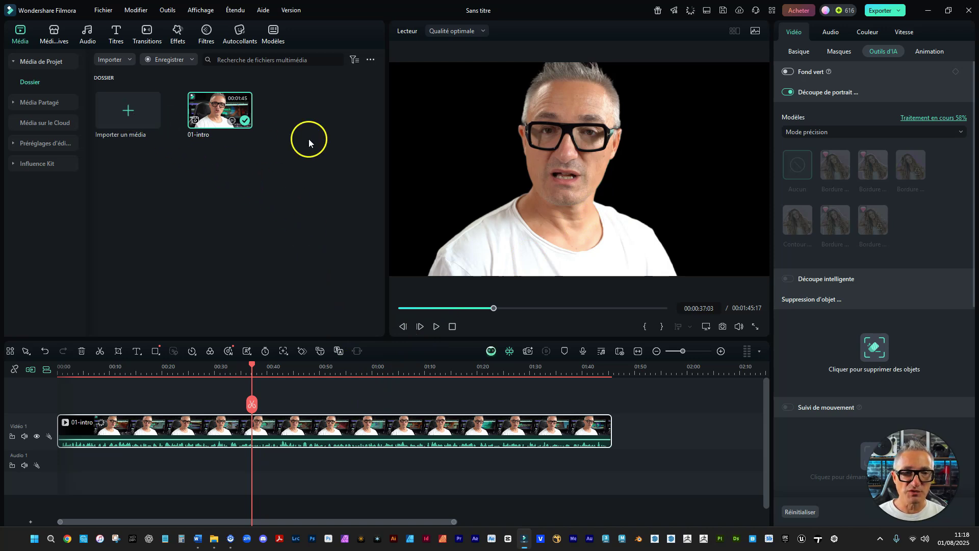
- Import Egyptiens_extras.mp4 from the FDT rendus films folder into the project media
double_click(316, 126)
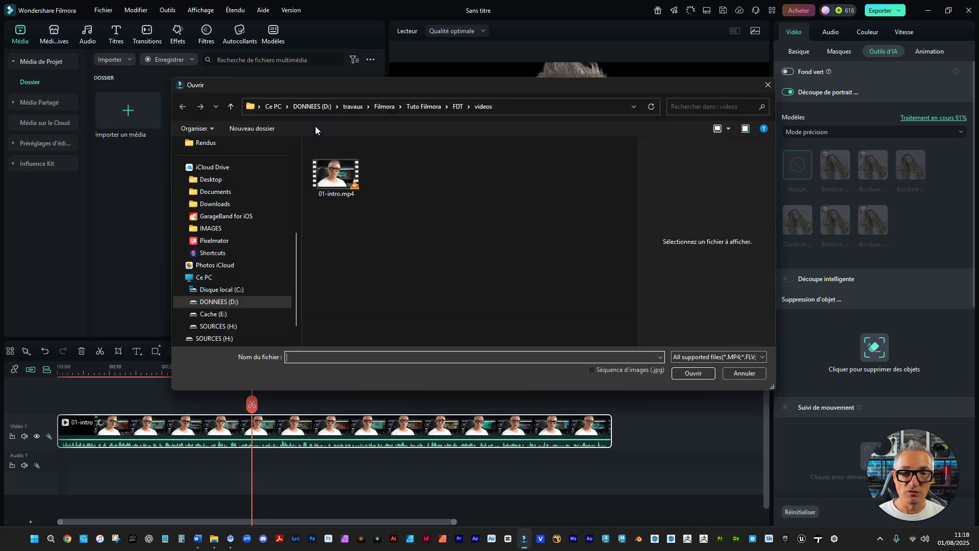
left_click(458, 106)
double_click(346, 191)
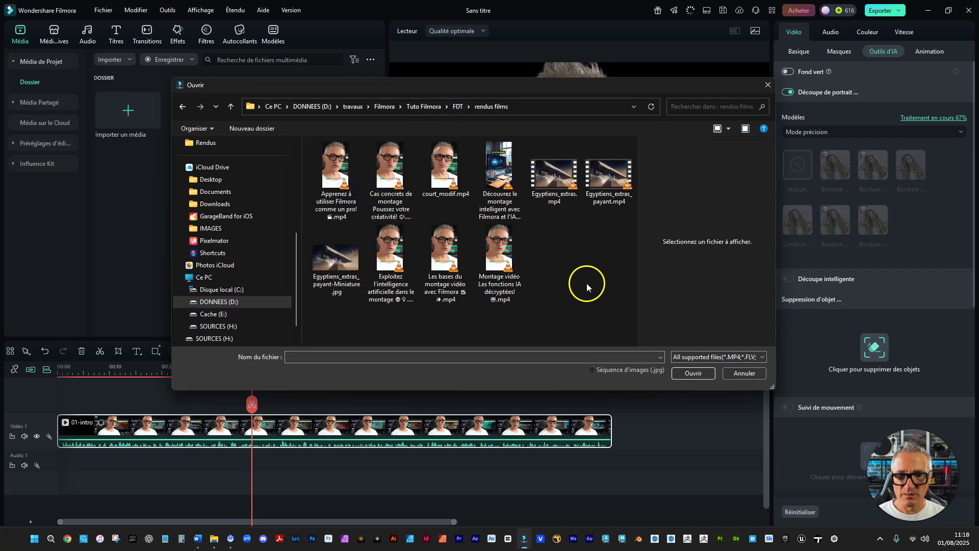
left_click(555, 173)
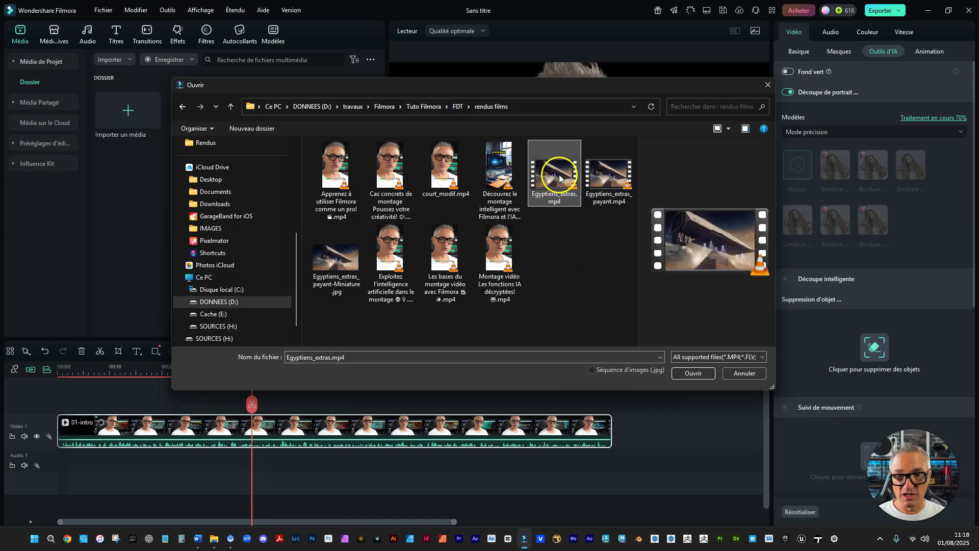
double_click(558, 176)
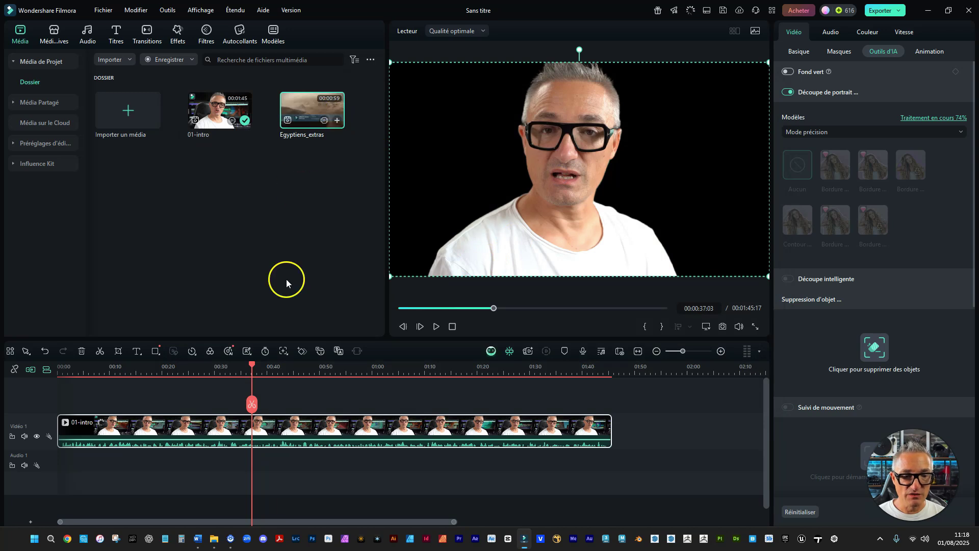
- Preview the Egyptiens_extras clip and delete it from the project media
left_click(303, 121)
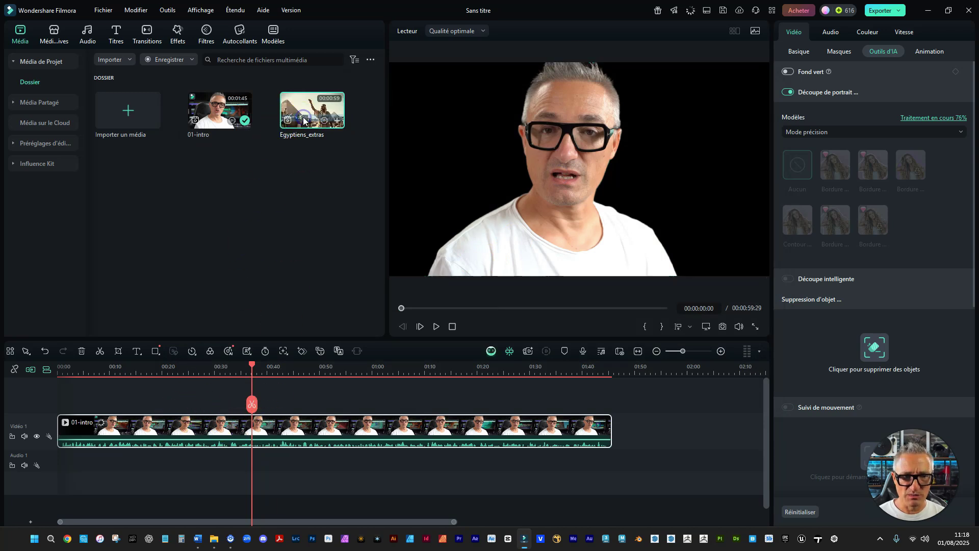
key("space")
key("Delete")
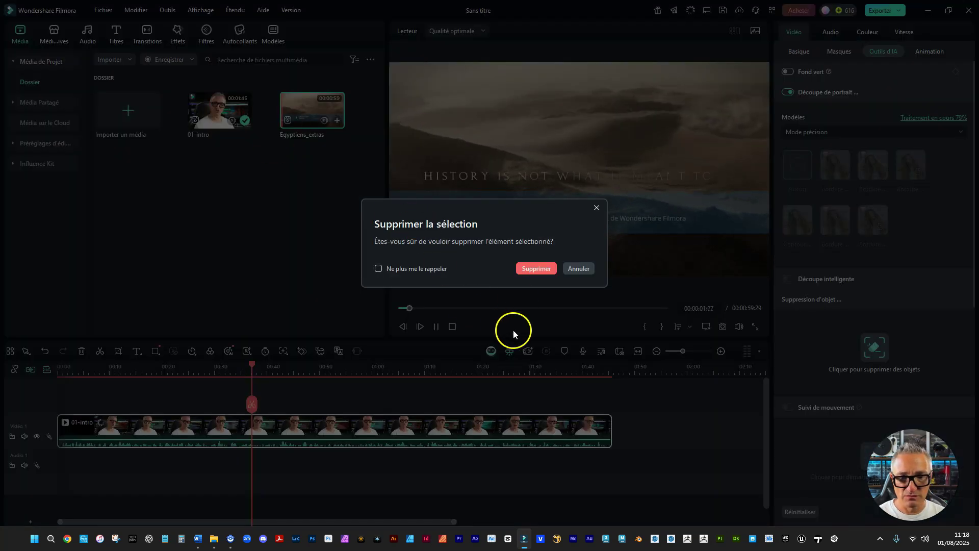
left_click(536, 268)
- Import Egyptiens_extras_payant.mp4 from the rendus films folder into the project media
double_click(300, 126)
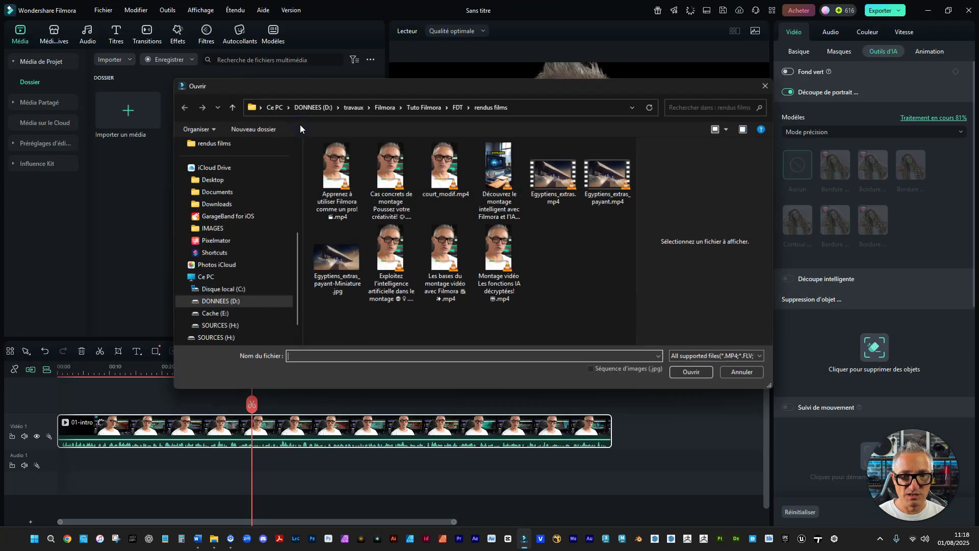
left_click(609, 175)
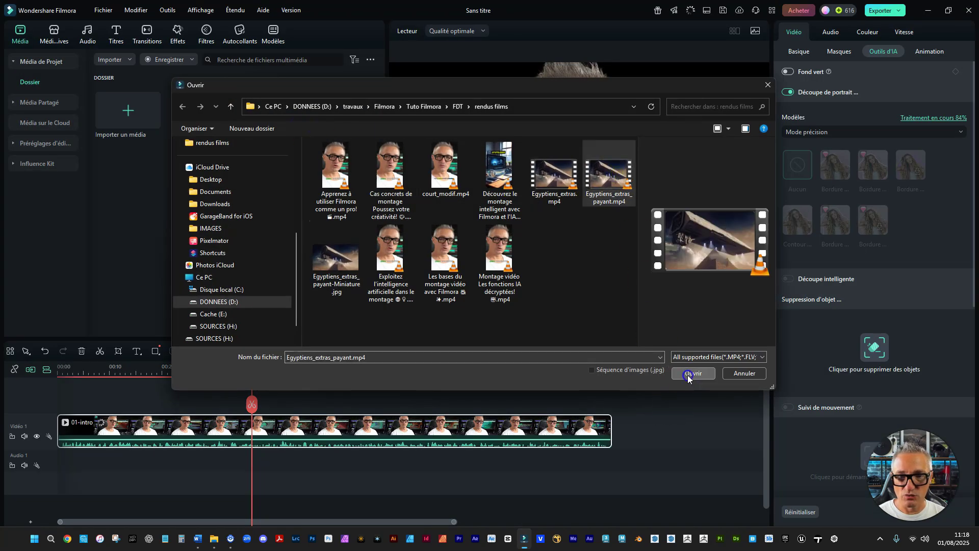
left_click(688, 377)
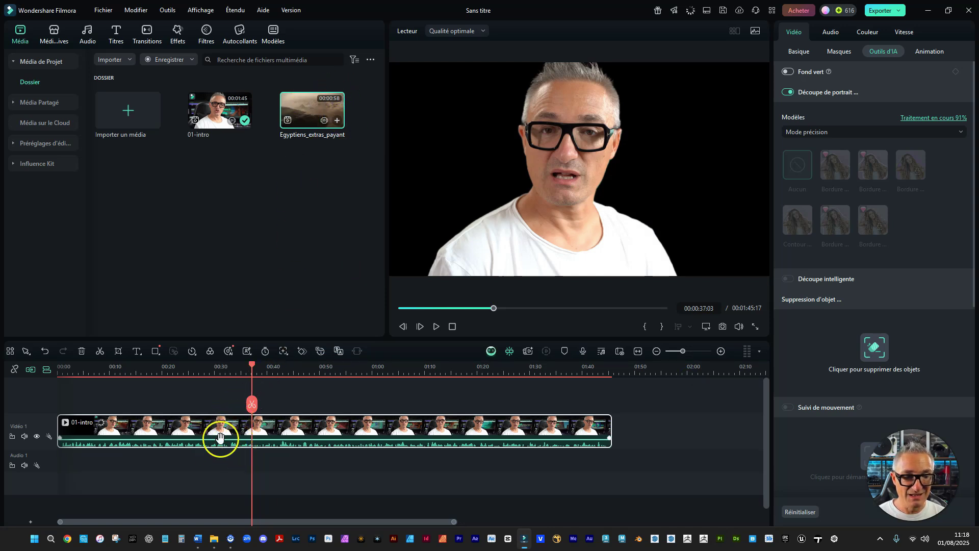
- Add a second video track and move the 01-intro clip up onto it
right_click(38, 394)
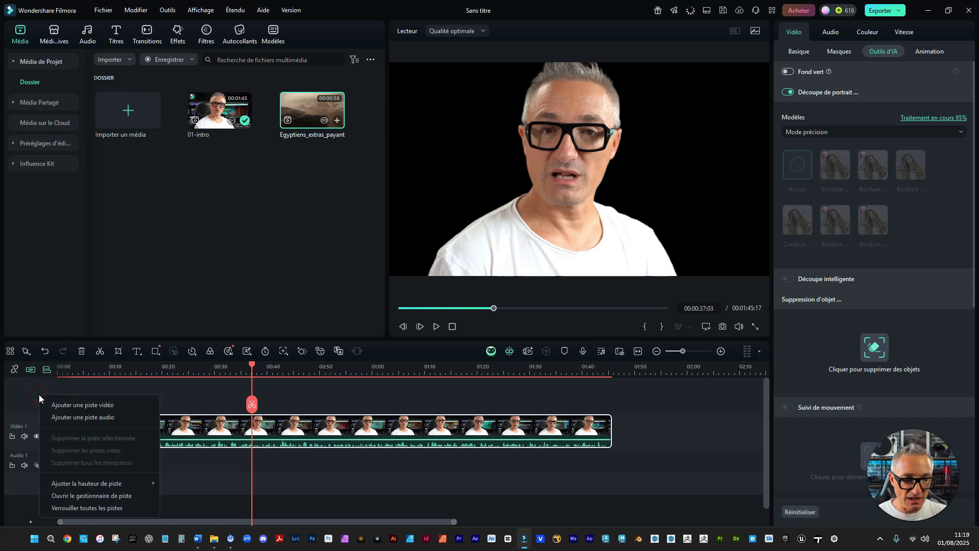
left_click(64, 406)
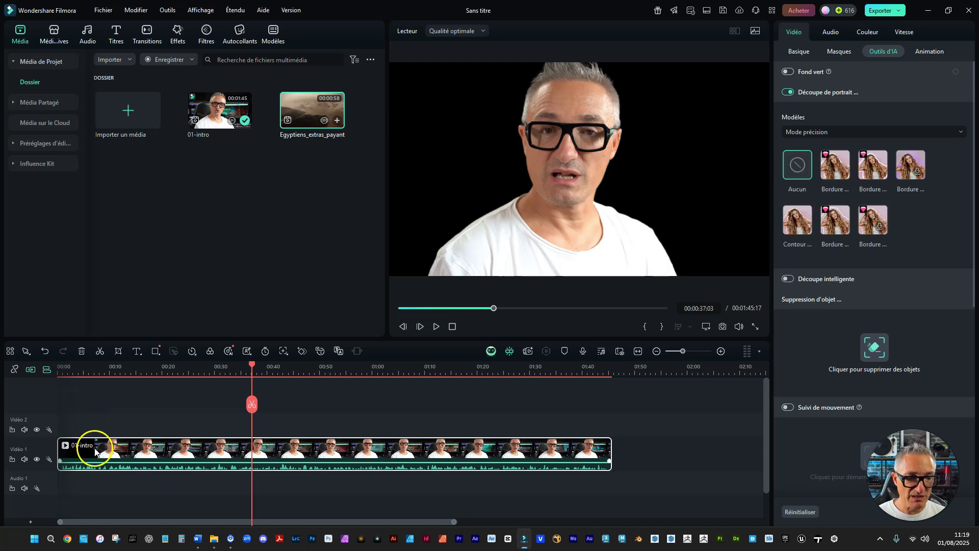
left_click_drag(95, 450, 95, 421)
left_click(30, 423)
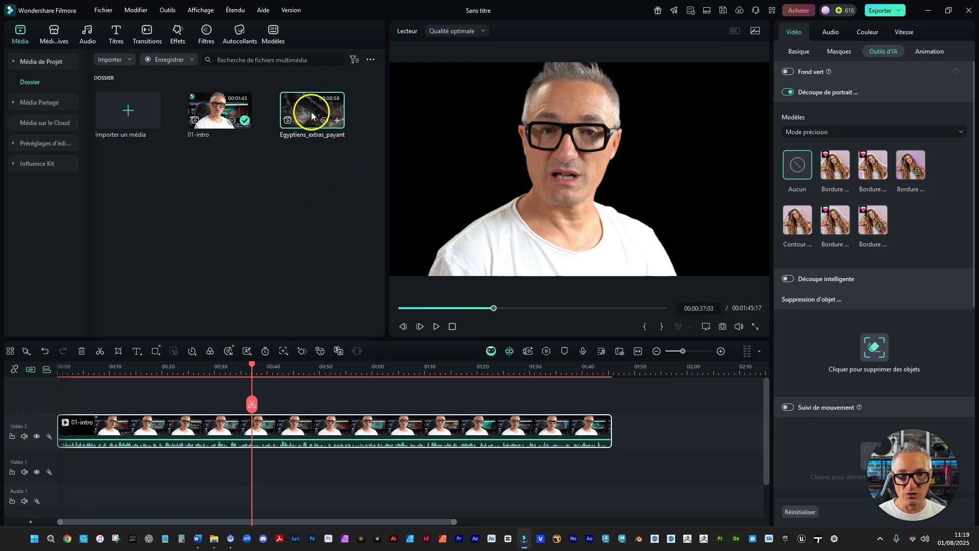
- Place Egyptiens_extras_payant at the start of Vidéo 1, keeping the project at 1920 x 1080 25fps, and trim 01-intro's end to match its length
left_click_drag(309, 113, 202, 463)
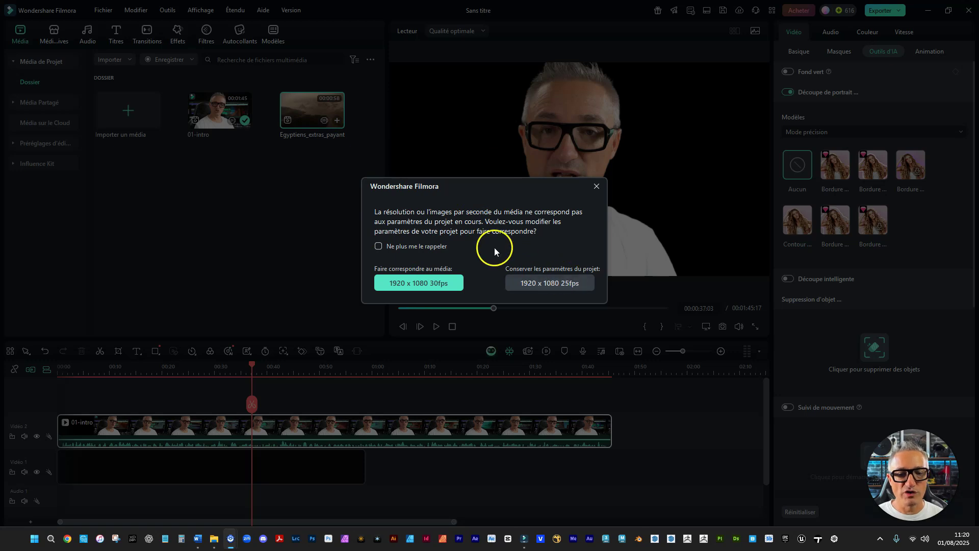
left_click(559, 284)
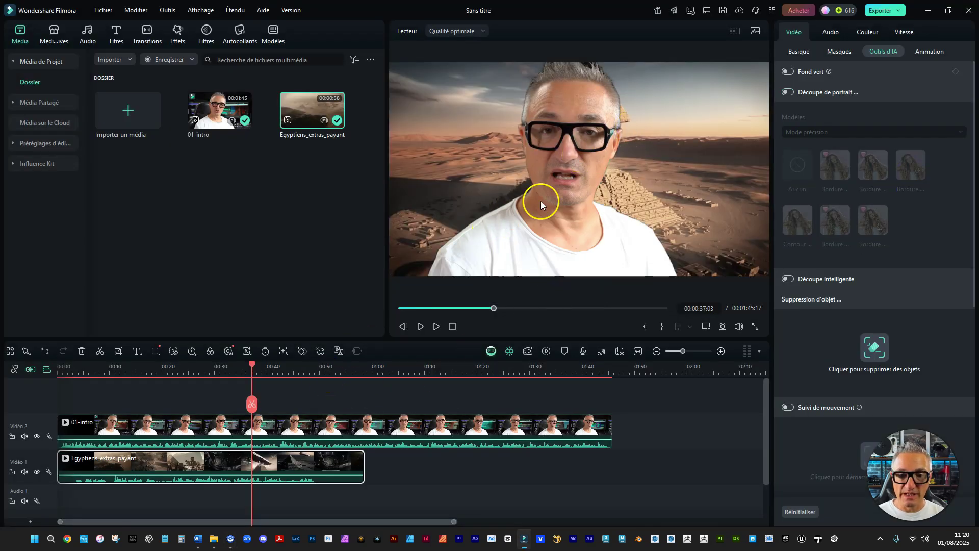
left_click_drag(252, 367, 199, 364)
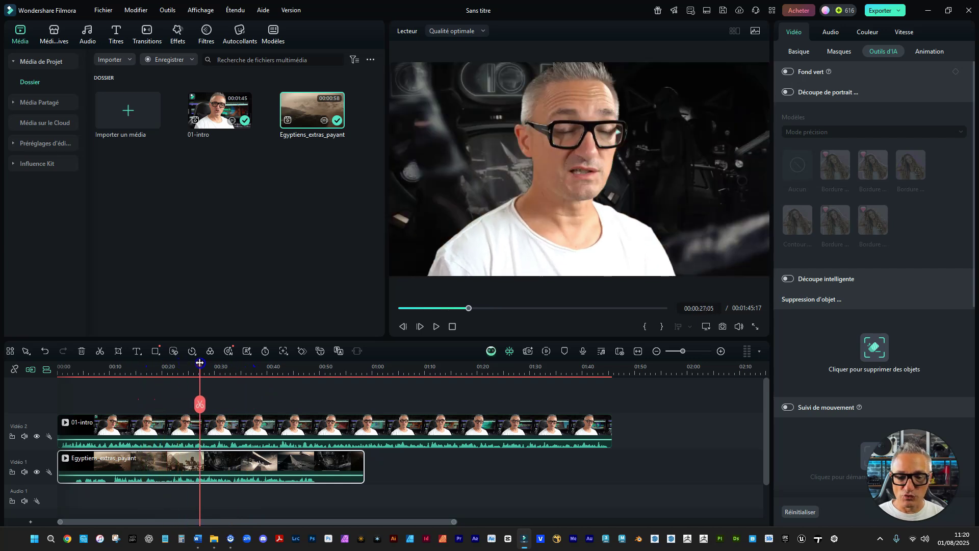
left_click_drag(611, 423, 363, 422)
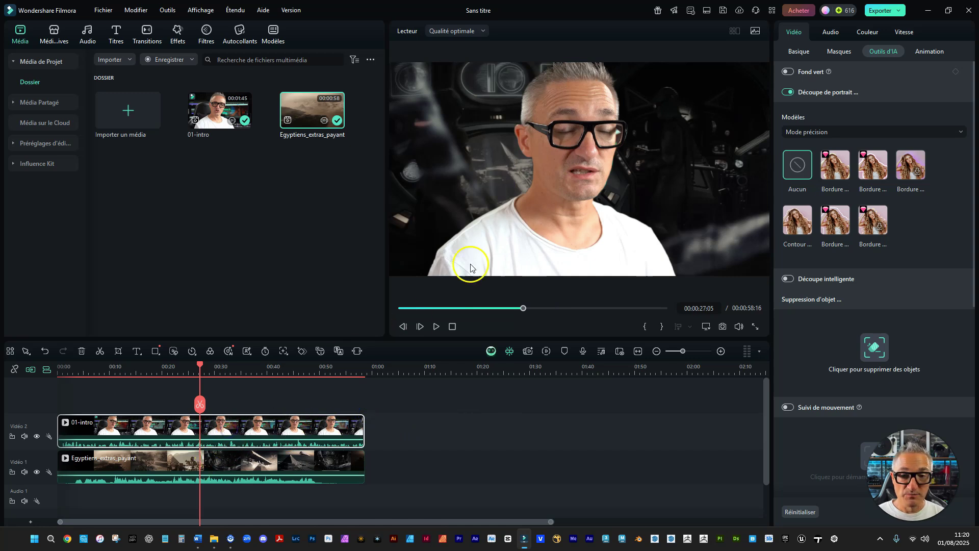
- Scale the cut-out presenter down to a bit over half size and place him in the lower-left corner of the frame
left_click(552, 162)
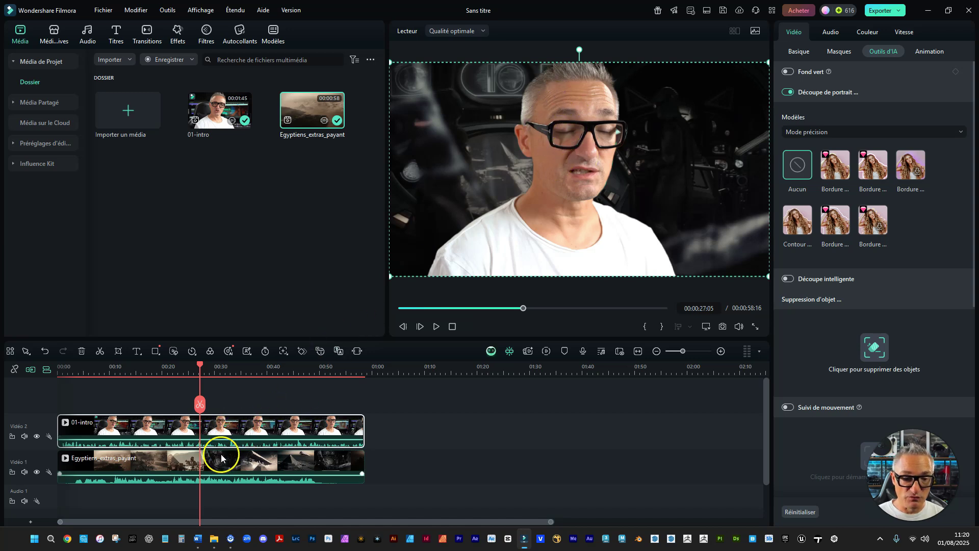
mouse_move(566, 102)
left_mouse_down()
mouse_move(531, 89)
mouse_move(577, 112)
left_mouse_up()
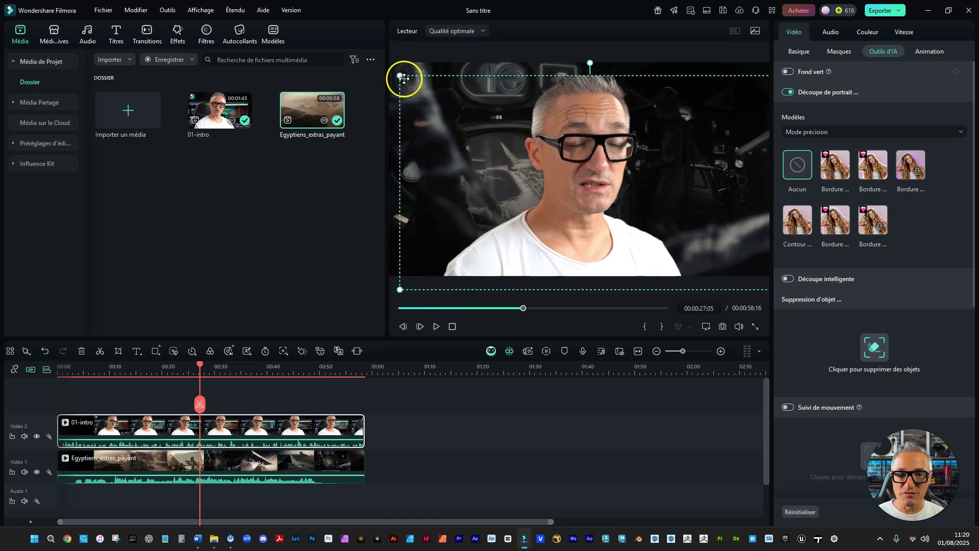
left_click_drag(399, 74, 572, 176)
mouse_move(684, 155)
left_mouse_down()
mouse_move(647, 156)
mouse_move(671, 146)
left_mouse_up()
left_click_drag(670, 211, 482, 204)
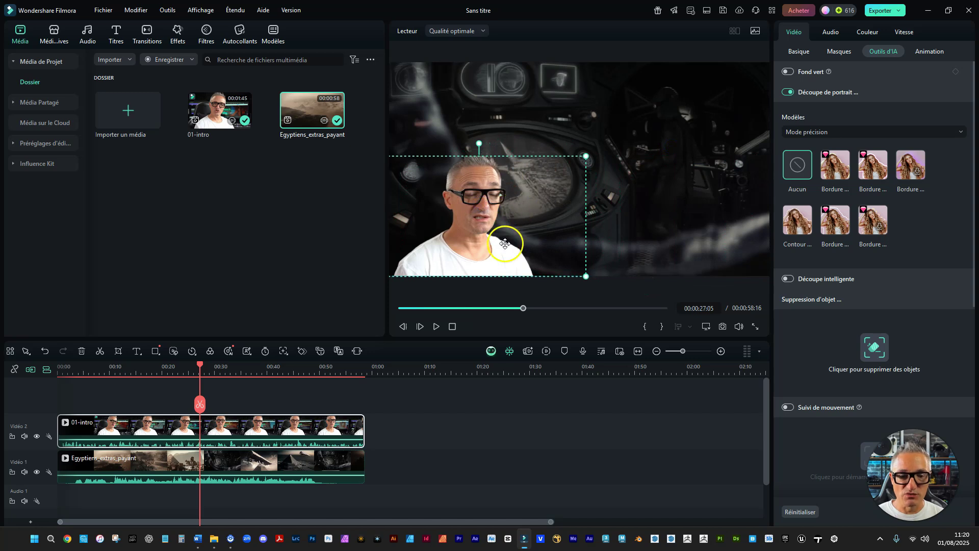
- Play the first seconds of the composite from the start of the timeline to check the presenter over the background
left_click_drag(173, 372, 323, 361)
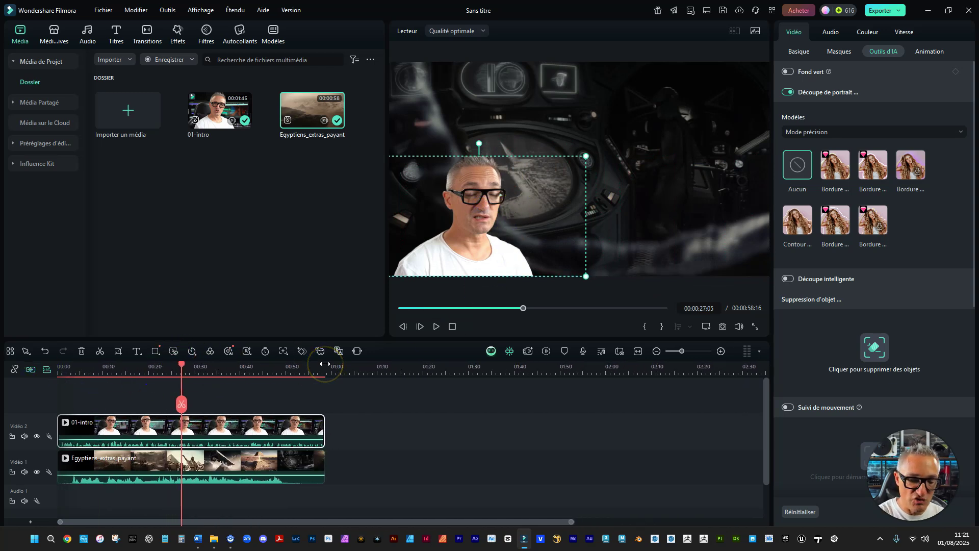
key("Home")
key("space")
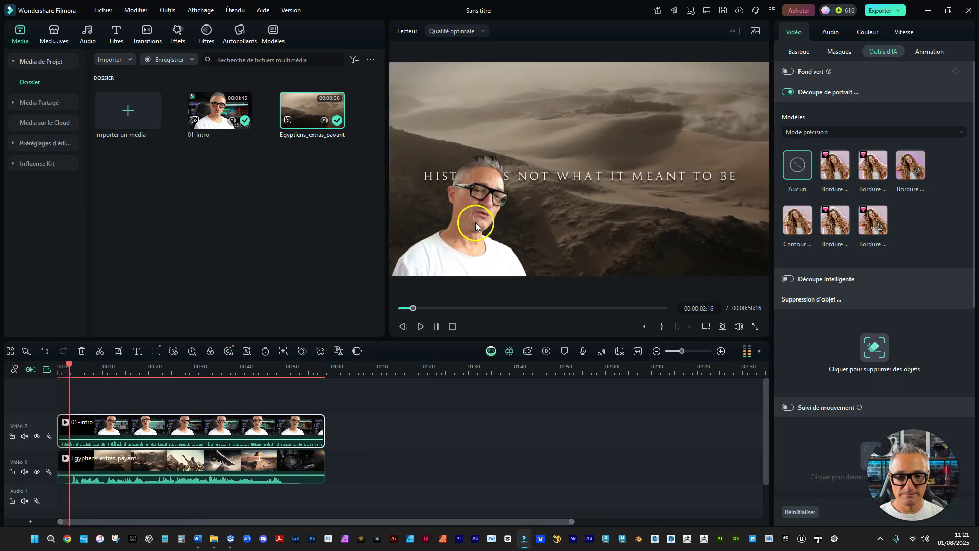
left_click(480, 166)
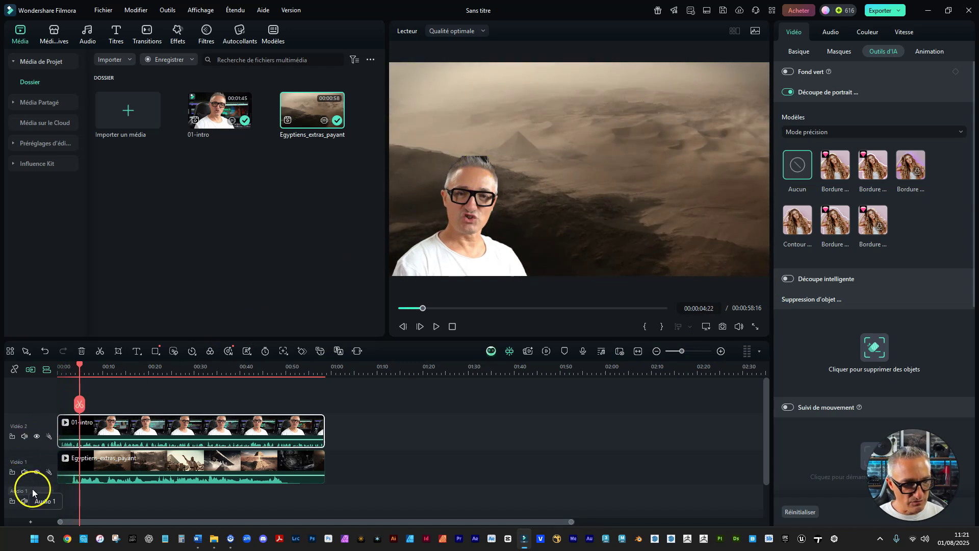
- Mute the Vidéo 1 background track and resume playback briefly to check the composite
left_click(25, 472)
left_click(436, 326)
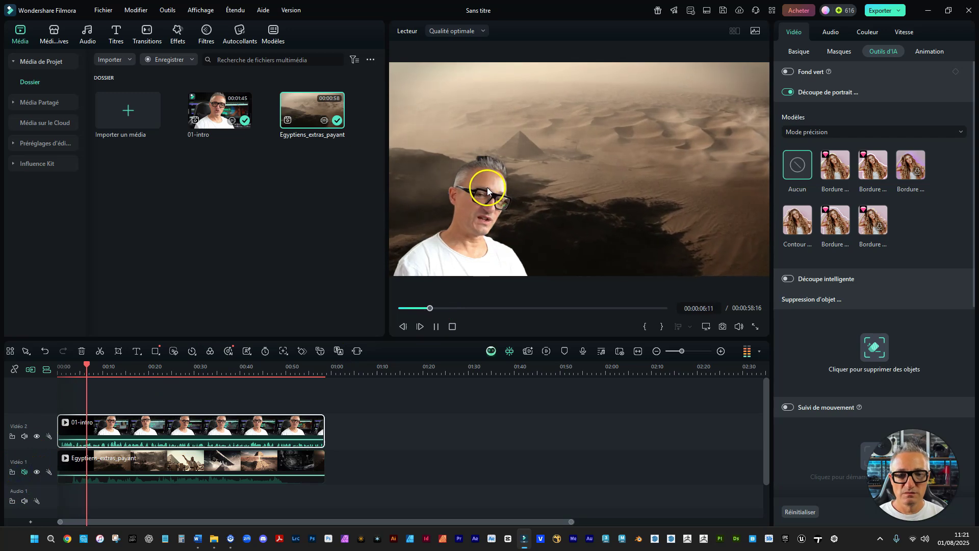
key("space")
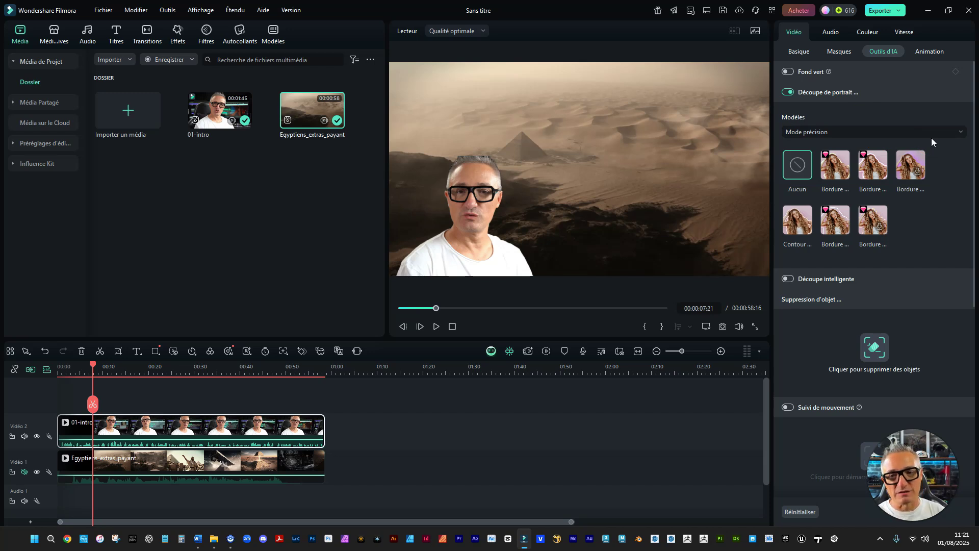
left_click(830, 43)
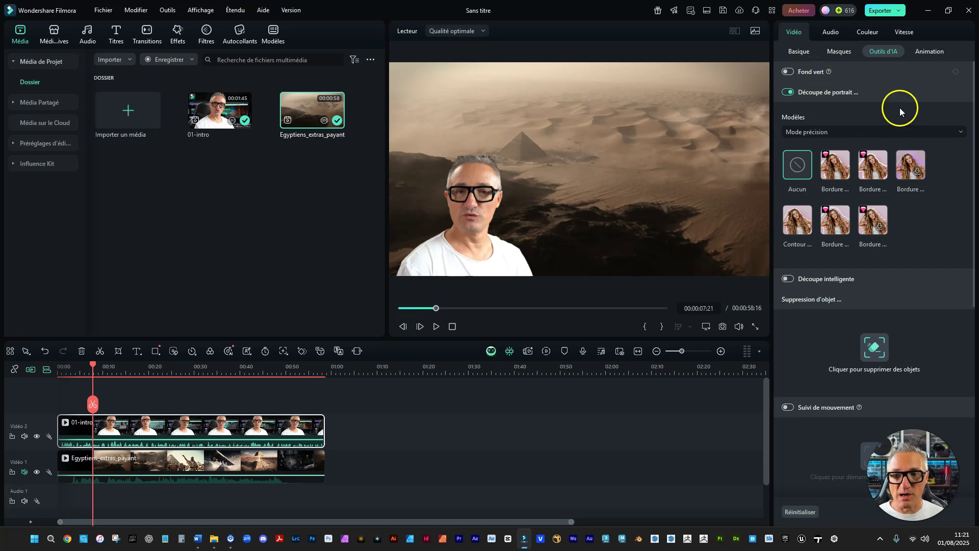
- Review the portrait cutout's available models, Mode précision and Mode instantané, keeping Mode précision
left_click(889, 133)
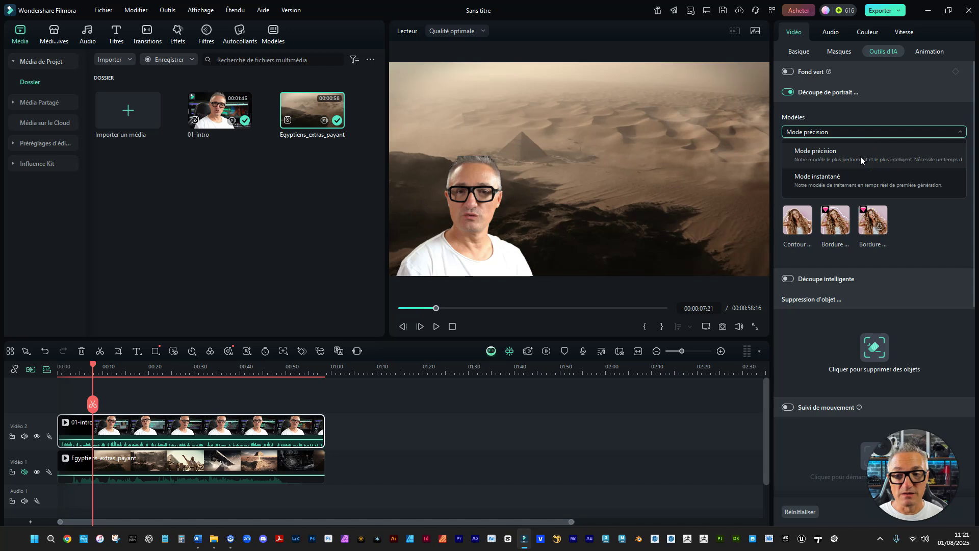
left_click(856, 183)
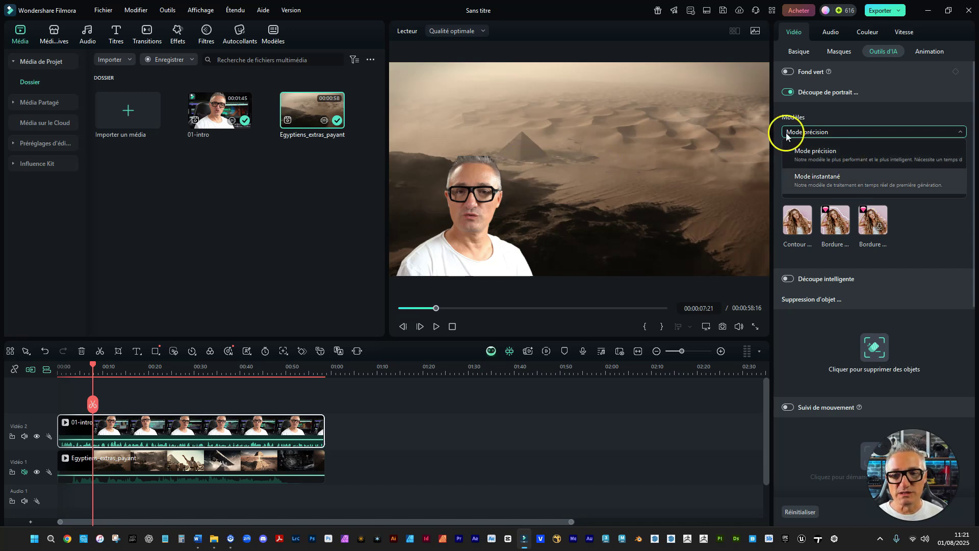
left_click(849, 108)
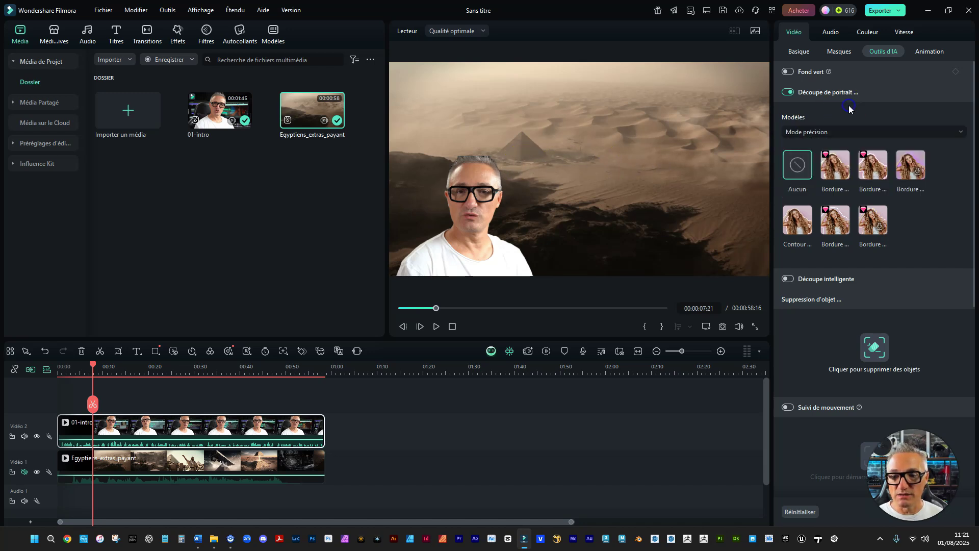
- Try the first Bordure style, a green glow, on the cut-out presenter and preview it from about 2 seconds
left_click(866, 158)
left_click(864, 213)
left_click(837, 168)
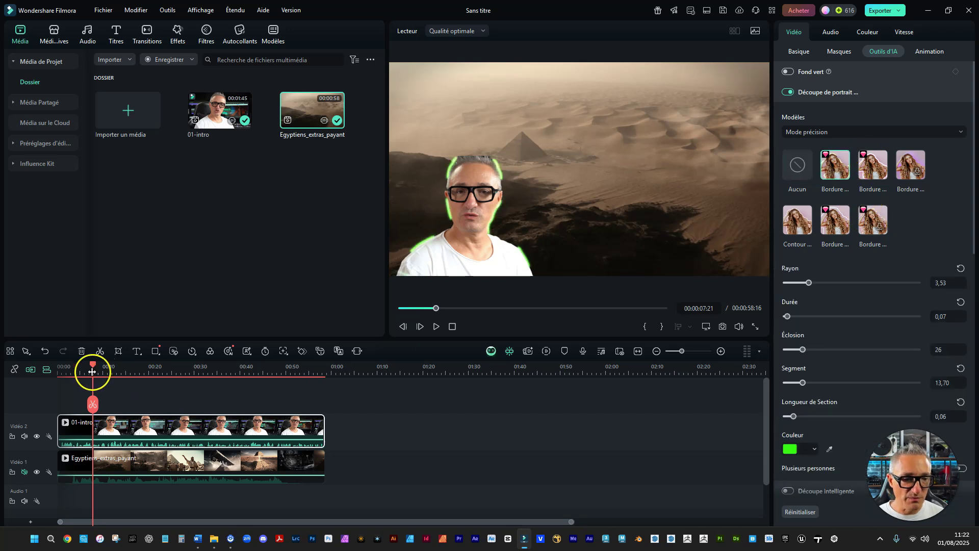
left_click_drag(92, 372, 70, 372)
key("space")
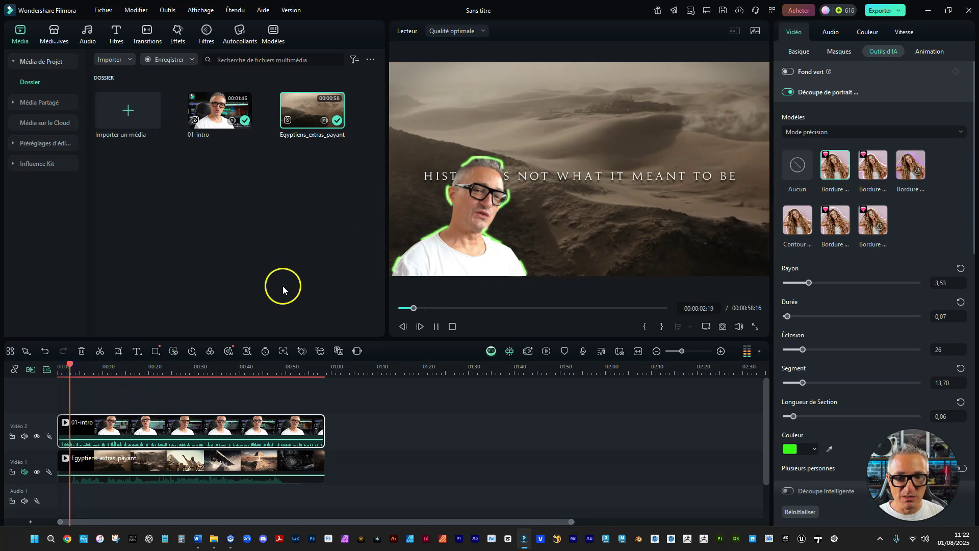
key("space")
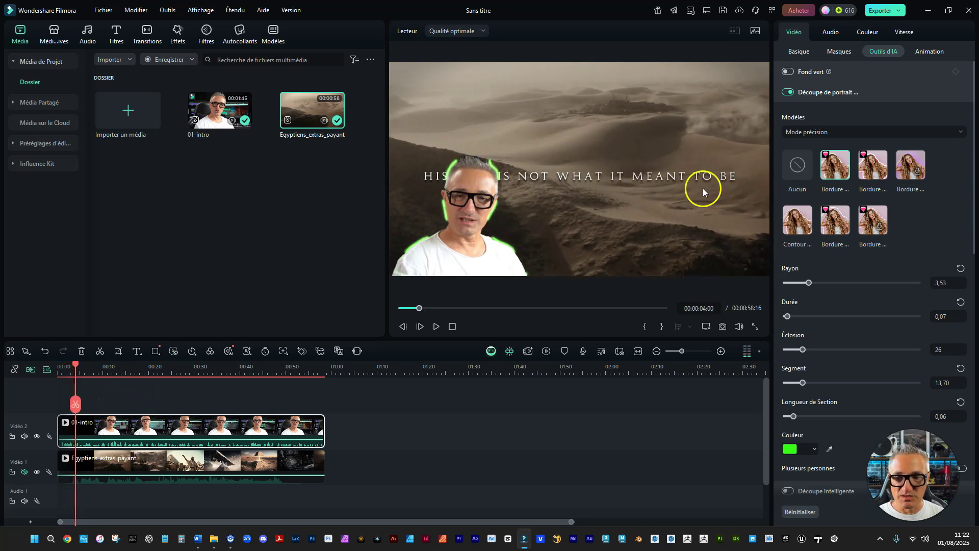
- Try the second Bordure style with random colours around the presenter and play it for about two seconds
left_click(873, 164)
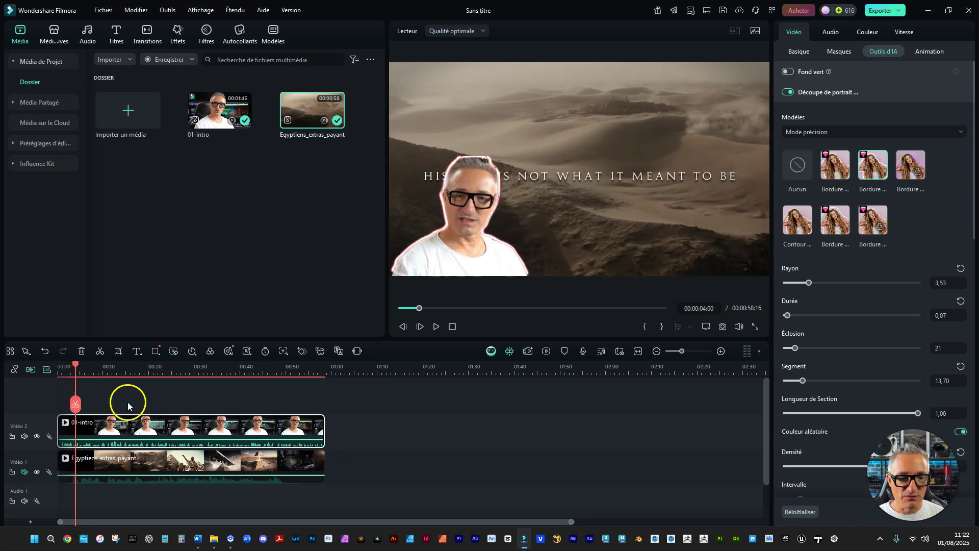
key("space")
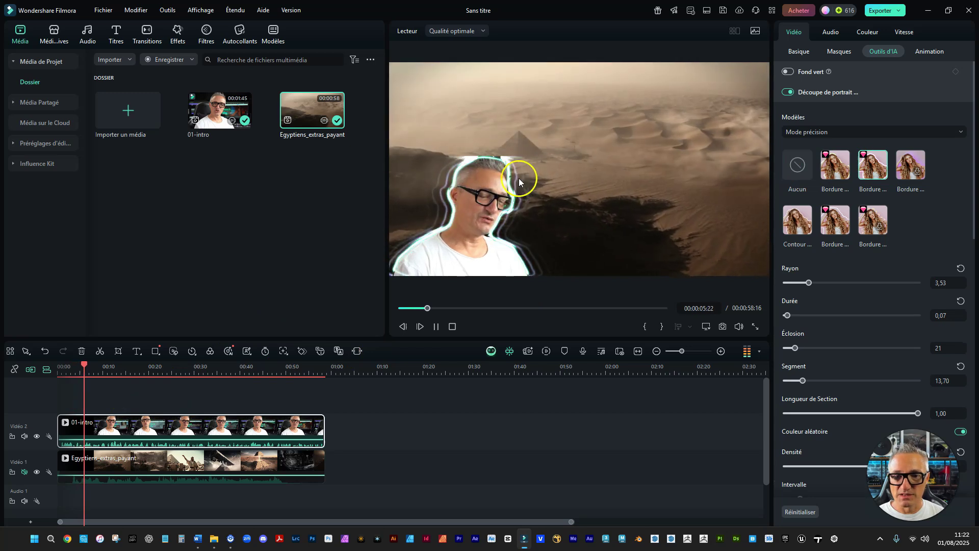
key("space")
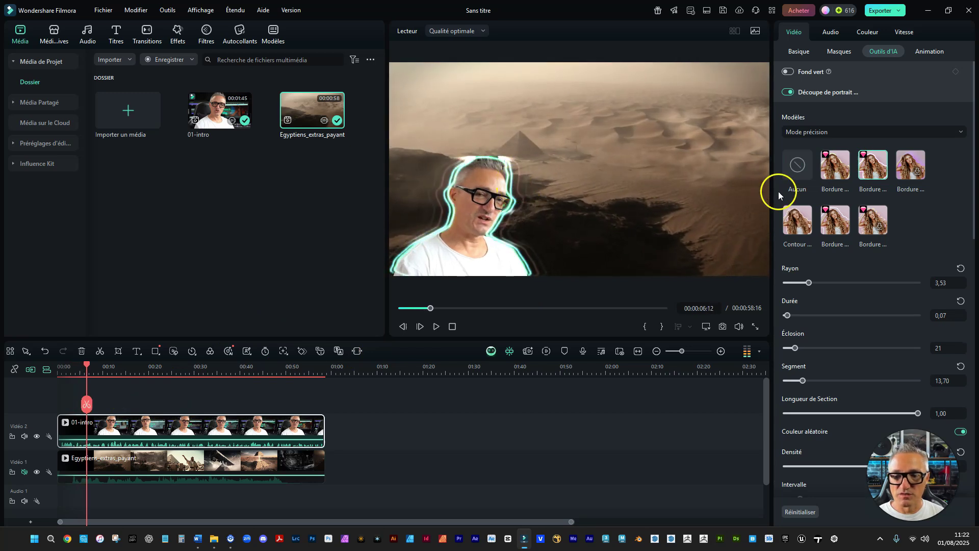
- Try and preview the third Bordure style, with Améliorer at 6,18, Opacité at 71 and a light green colour
left_click(911, 162)
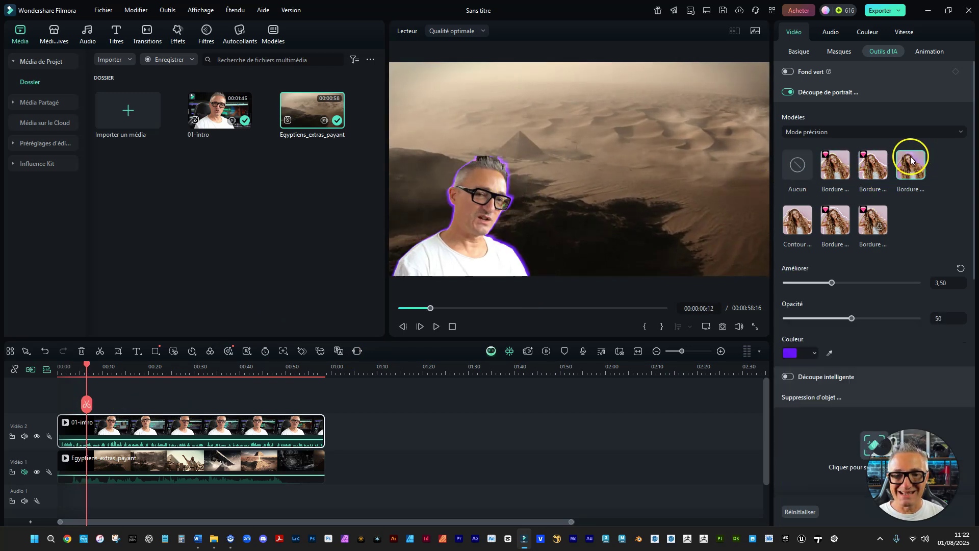
key("space")
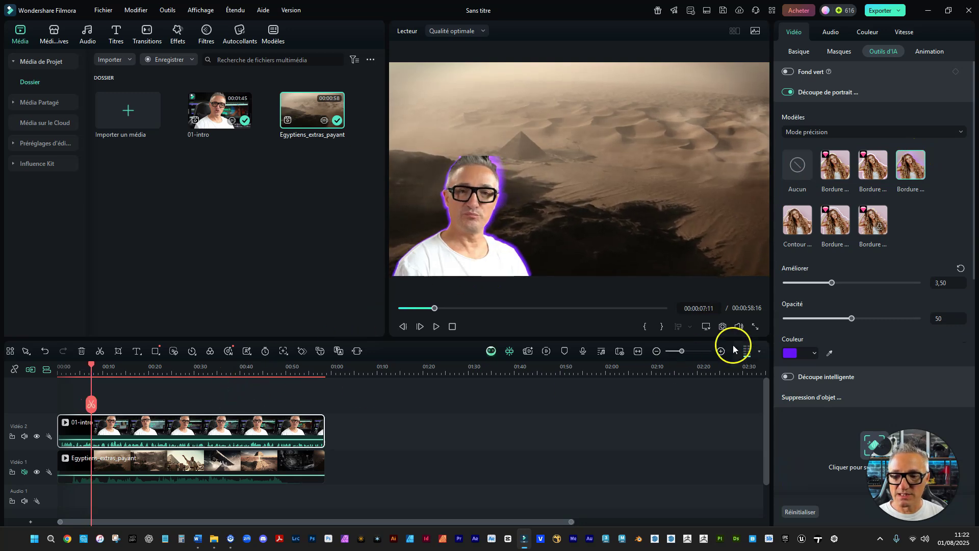
left_click_drag(832, 283, 874, 283)
left_click_drag(852, 318, 880, 311)
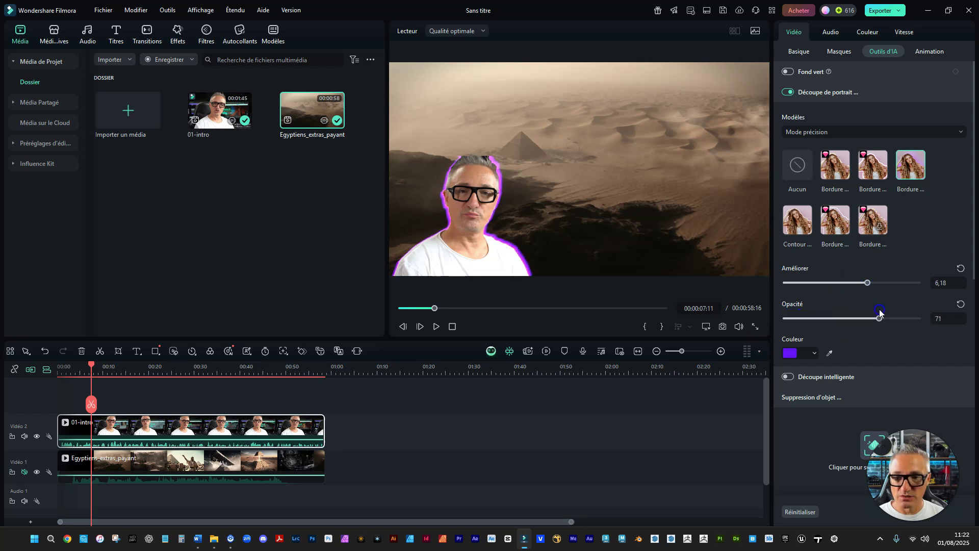
left_click(814, 357)
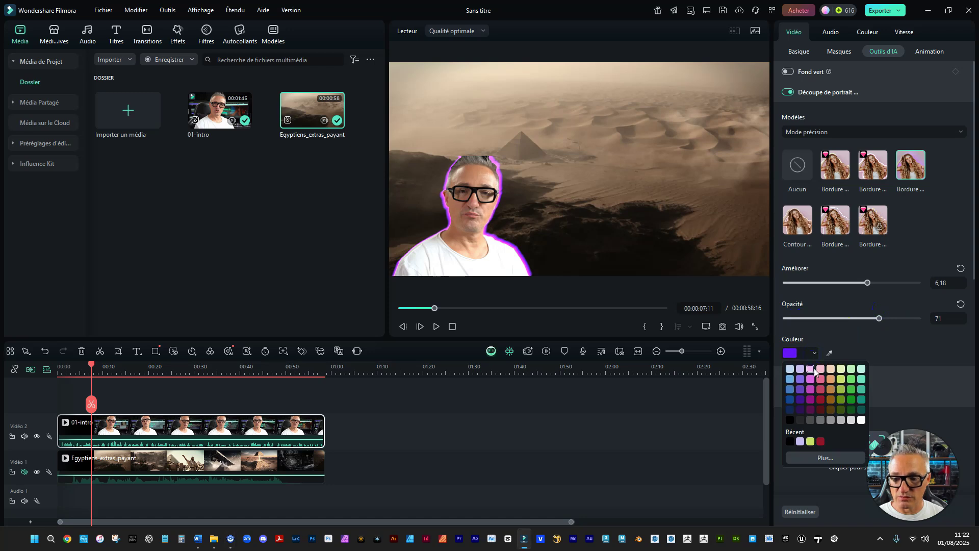
left_click(850, 380)
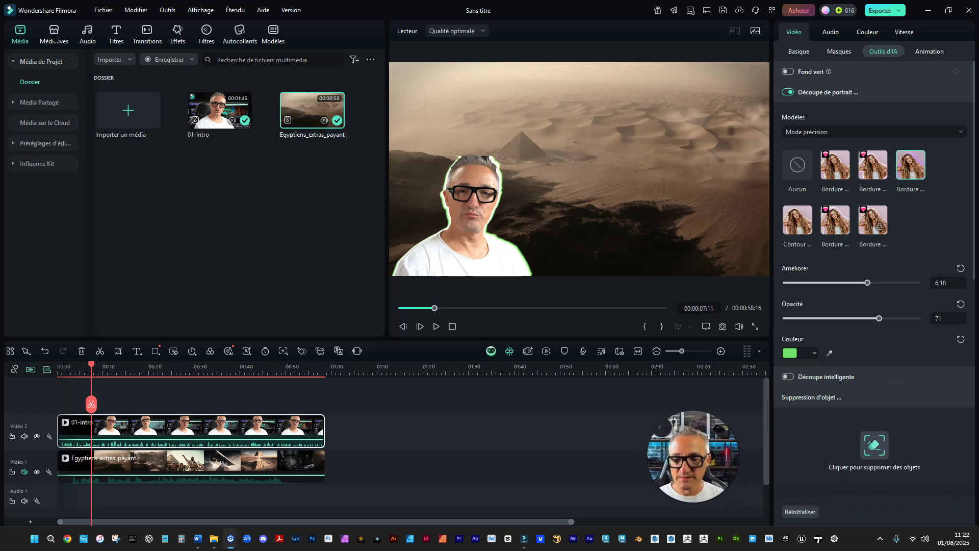
- Try the Contour style around the presenter with Taille 8,53, Flou 0,00 and Opacité 100
left_click(796, 221)
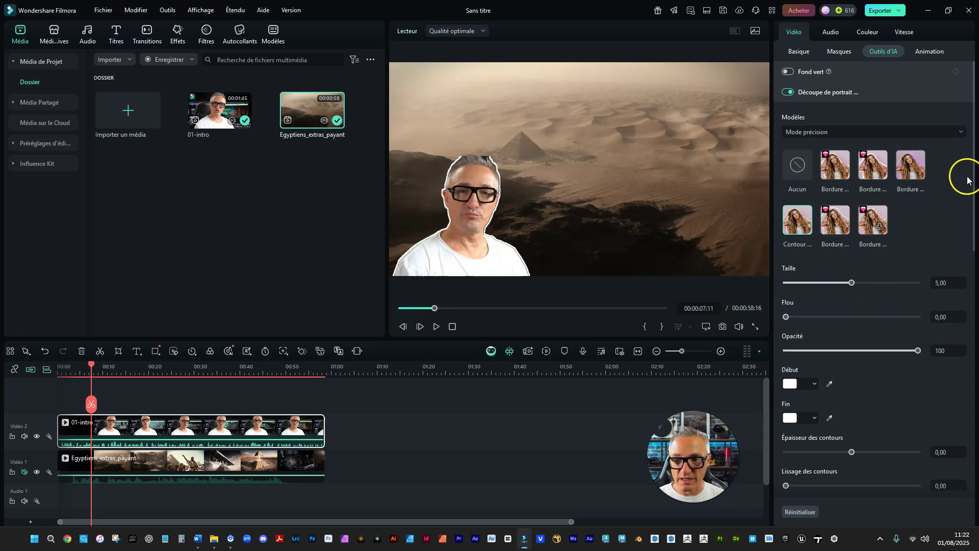
mouse_move(973, 177)
left_mouse_down()
mouse_move(974, 199)
mouse_move(973, 190)
left_mouse_up()
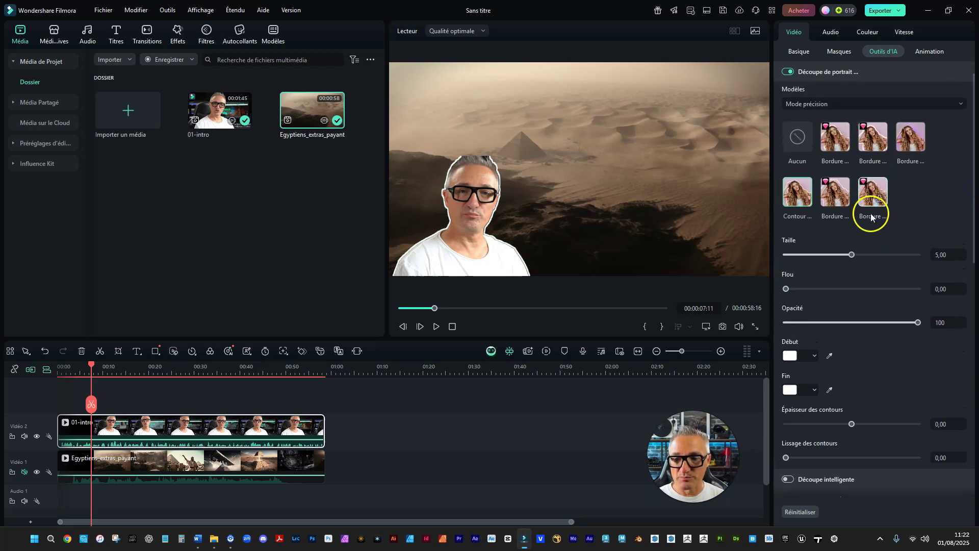
left_click_drag(851, 254, 899, 257)
left_click_drag(786, 289, 764, 289)
left_click_drag(918, 322, 969, 327)
- Colour the contour from dark red (Début) to green (Fin), with Épaisseur des contours 8,11 and Lissage des contours 20,00
left_click(815, 356)
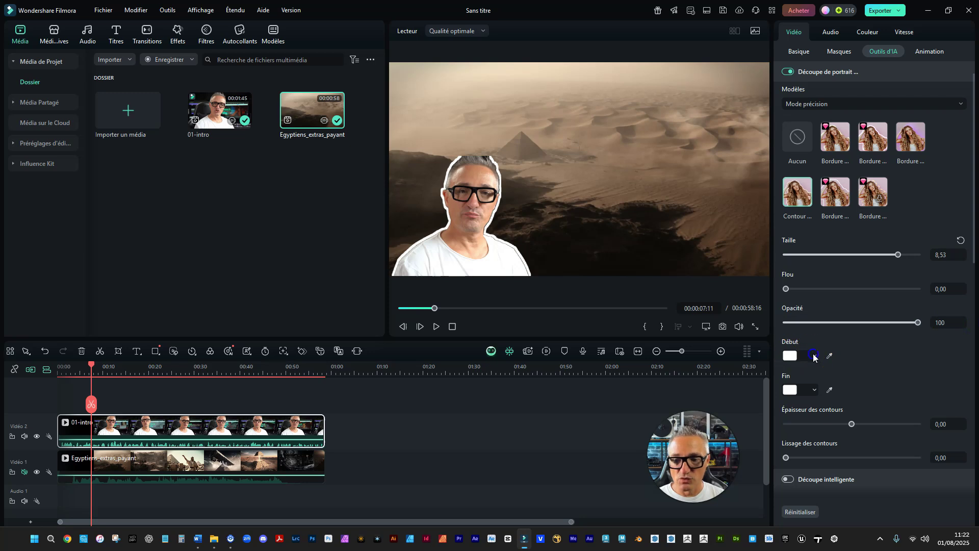
left_click(821, 402)
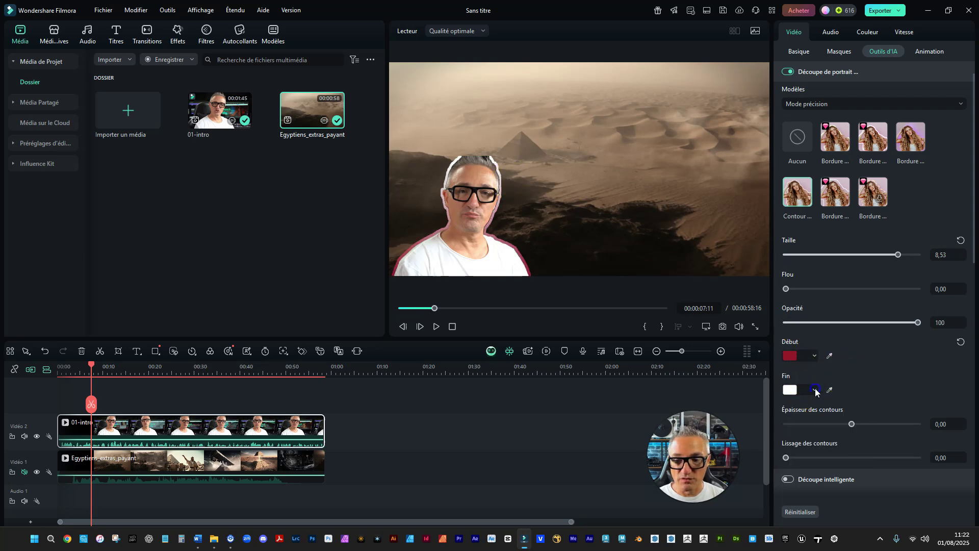
left_click(816, 391)
left_click(855, 423)
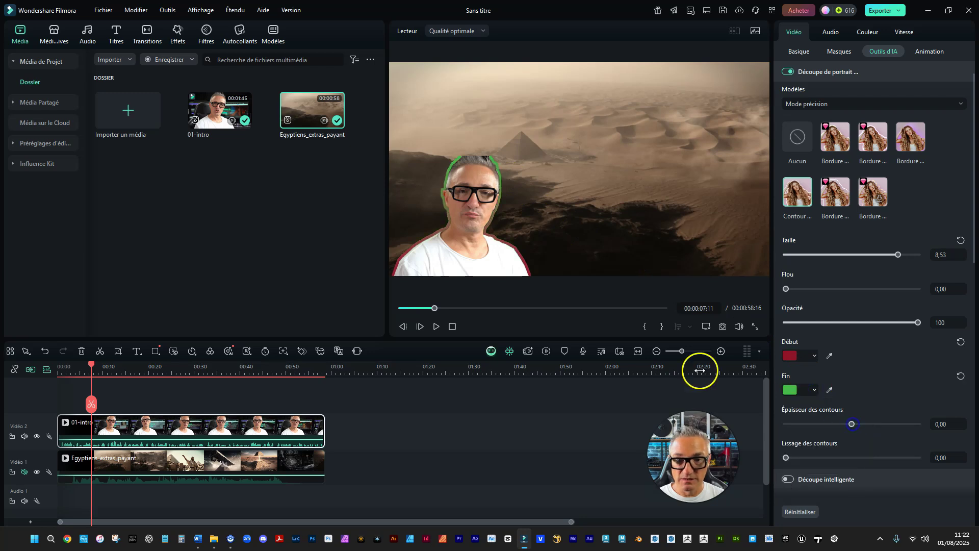
mouse_move(852, 424)
left_mouse_down()
mouse_move(895, 424)
mouse_move(857, 419)
left_mouse_up()
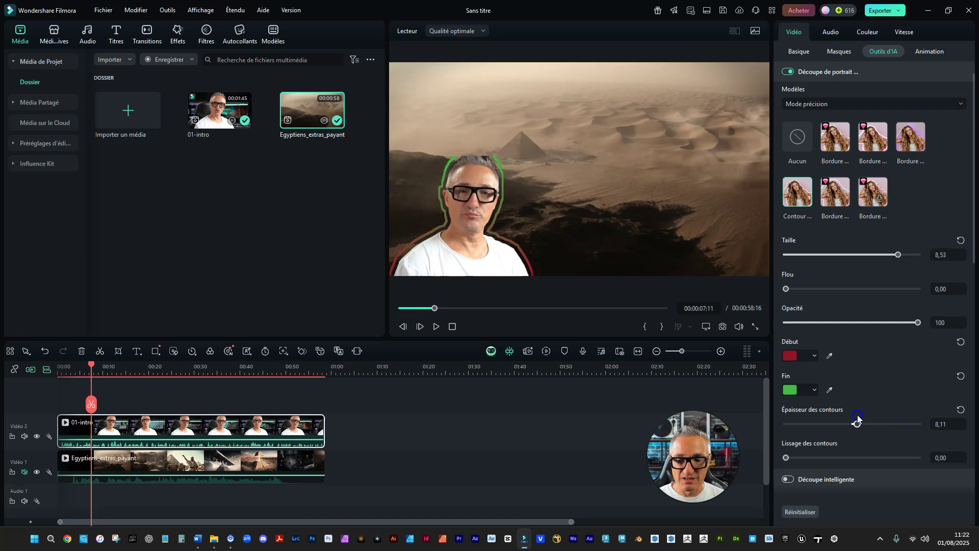
left_click_drag(786, 458, 928, 434)
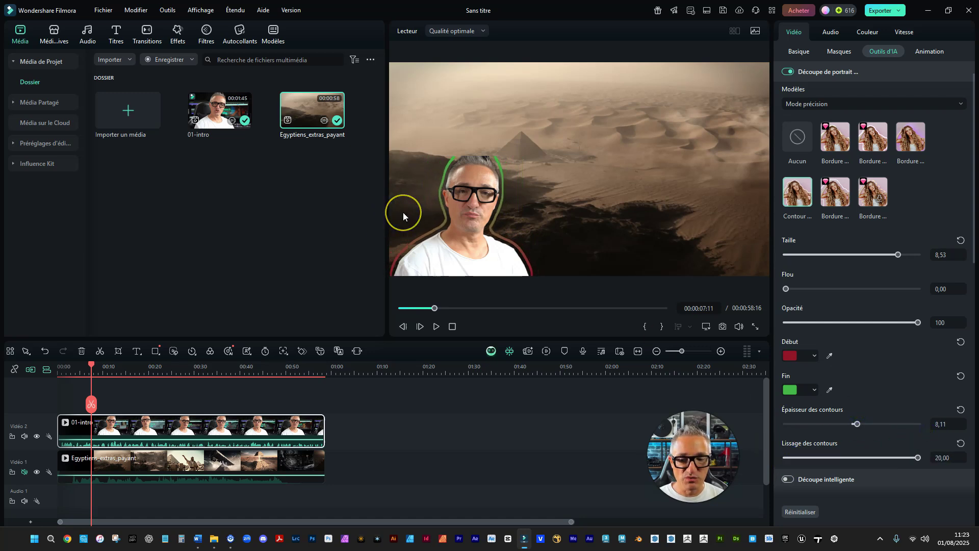
- Apply the last Bordure style, a cream dashed outline, to the presenter and preview it from about 10 seconds
left_click(840, 203)
left_click(867, 199)
left_click(109, 370)
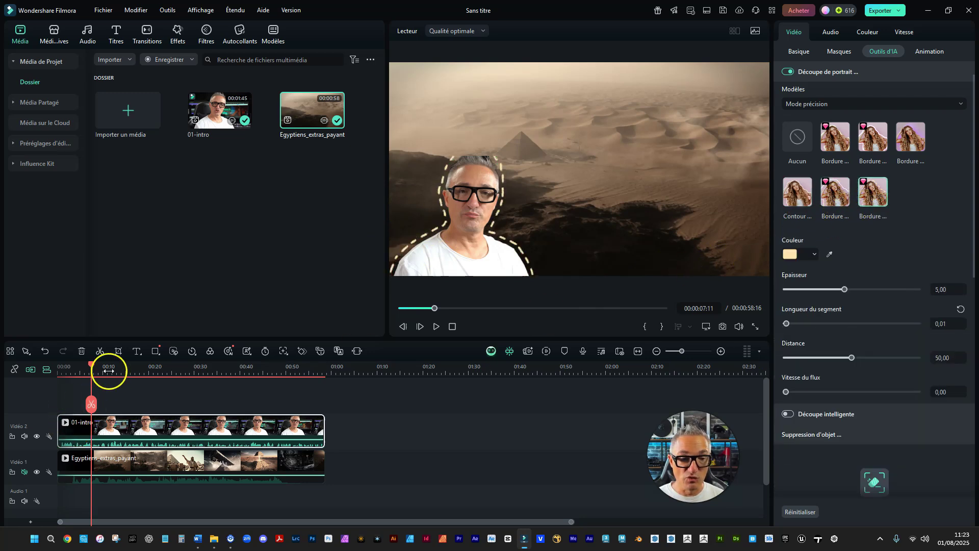
key("space")
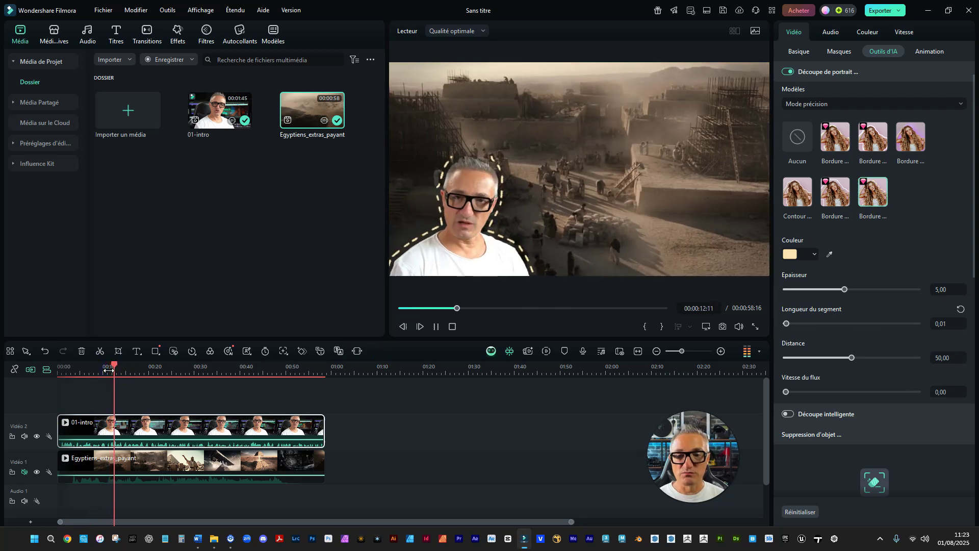
key("space")
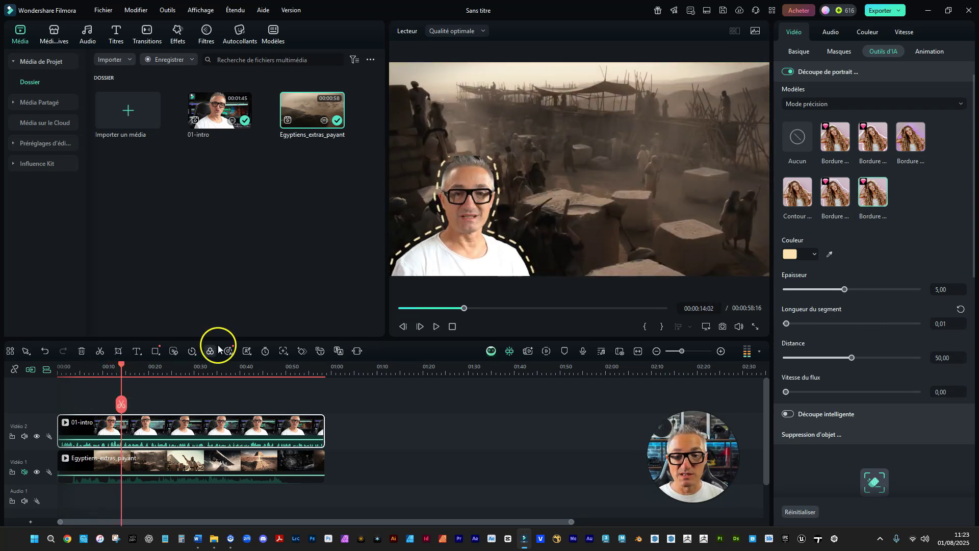